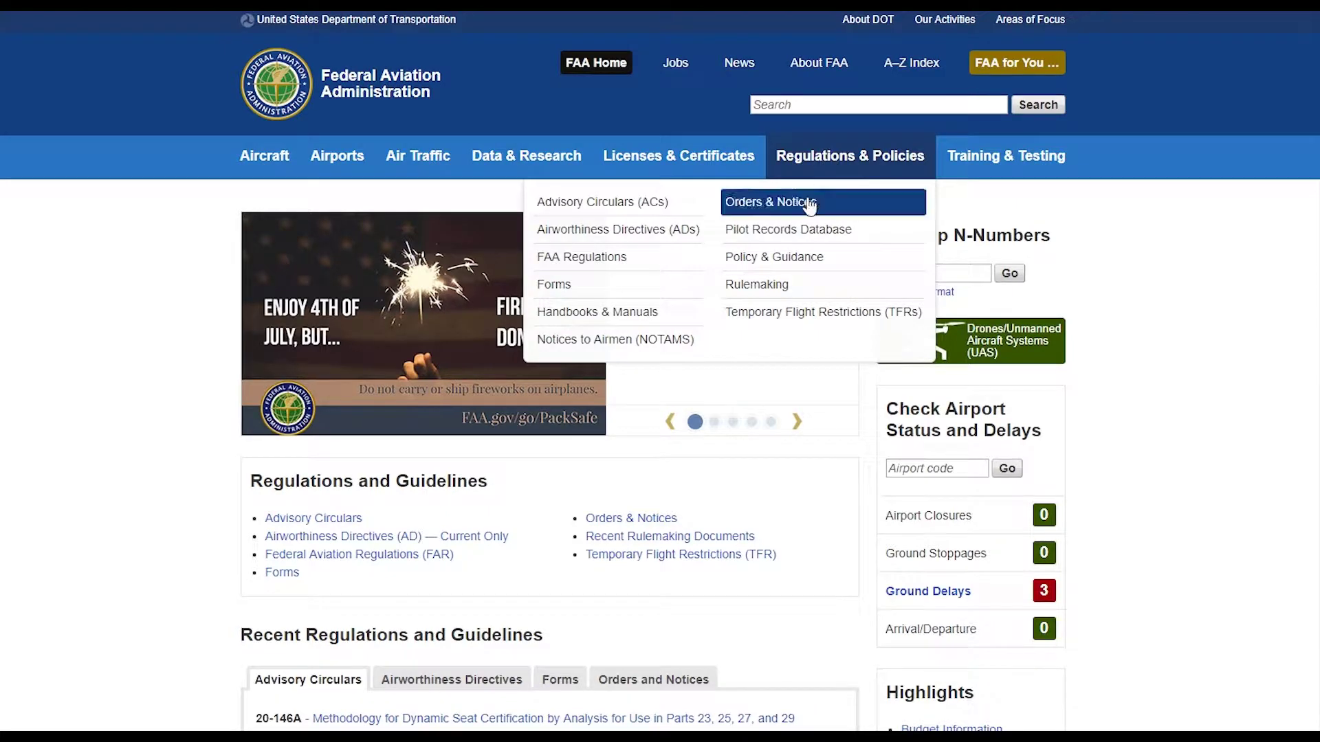
Step: Go from FAA.gov's Pilot Records Database page to Manage Users under Air Carrier Tools
left_click(787, 234)
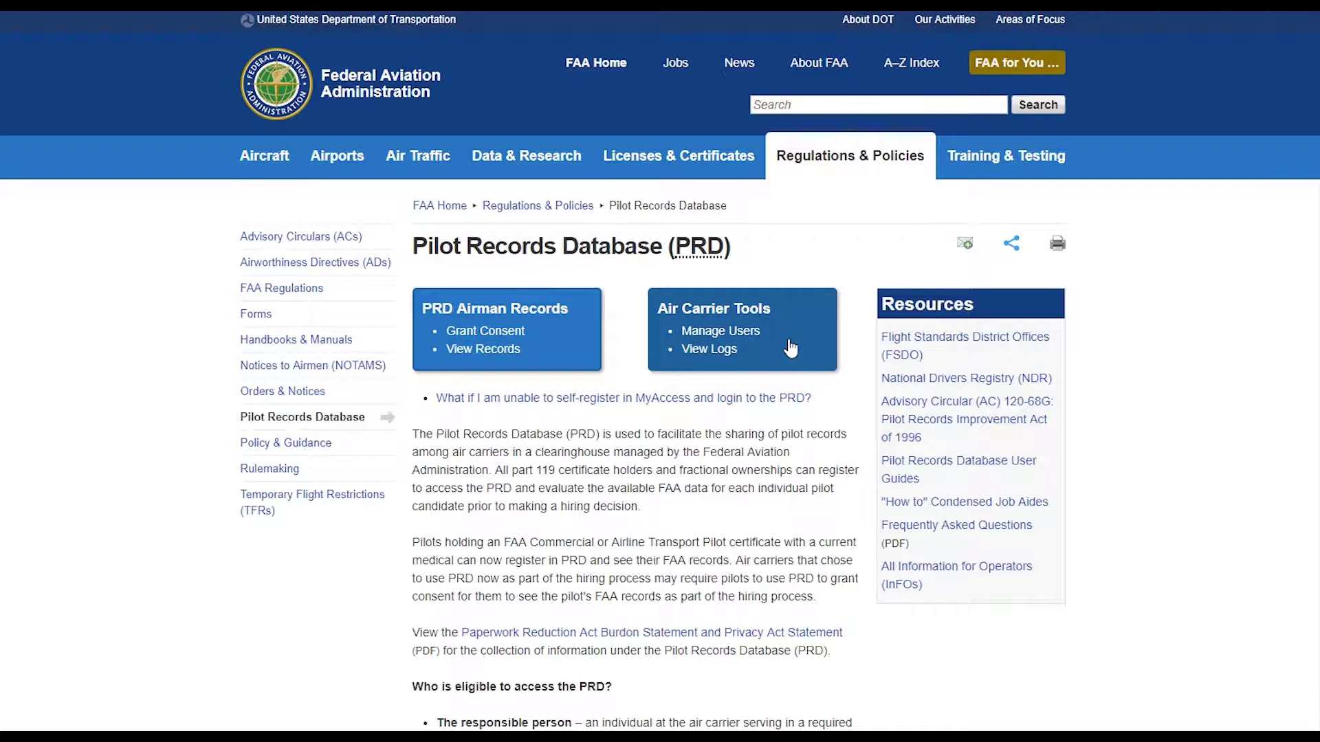
left_click(790, 349)
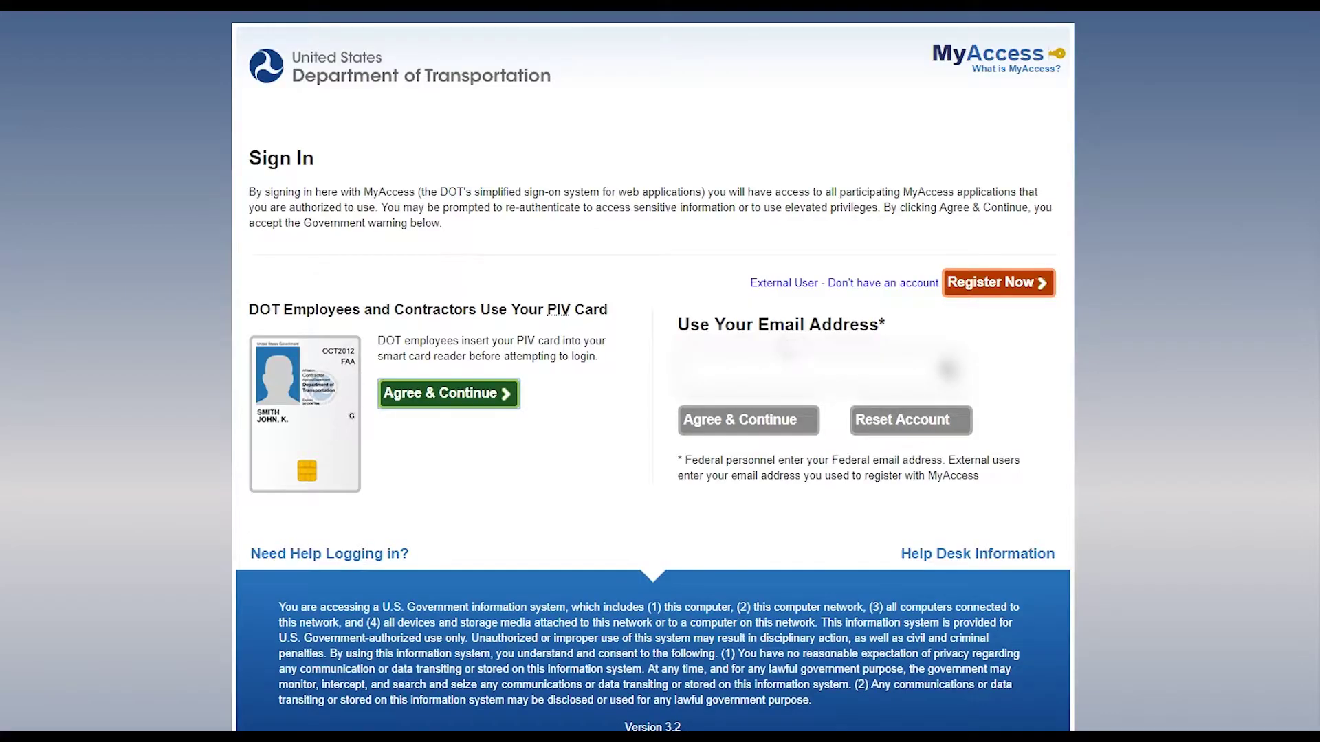
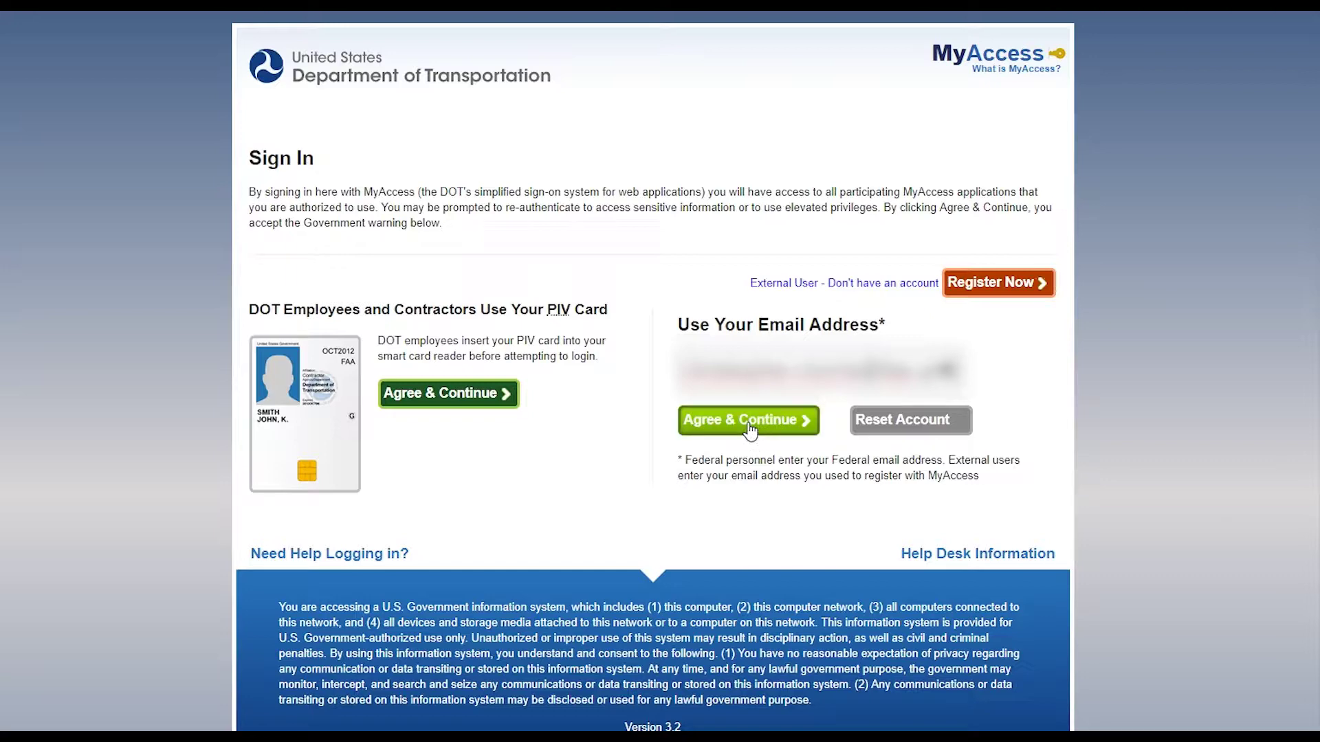
Step: Sign in to DOT MyAccess with the account email and MyAccess PIN
left_click(750, 430)
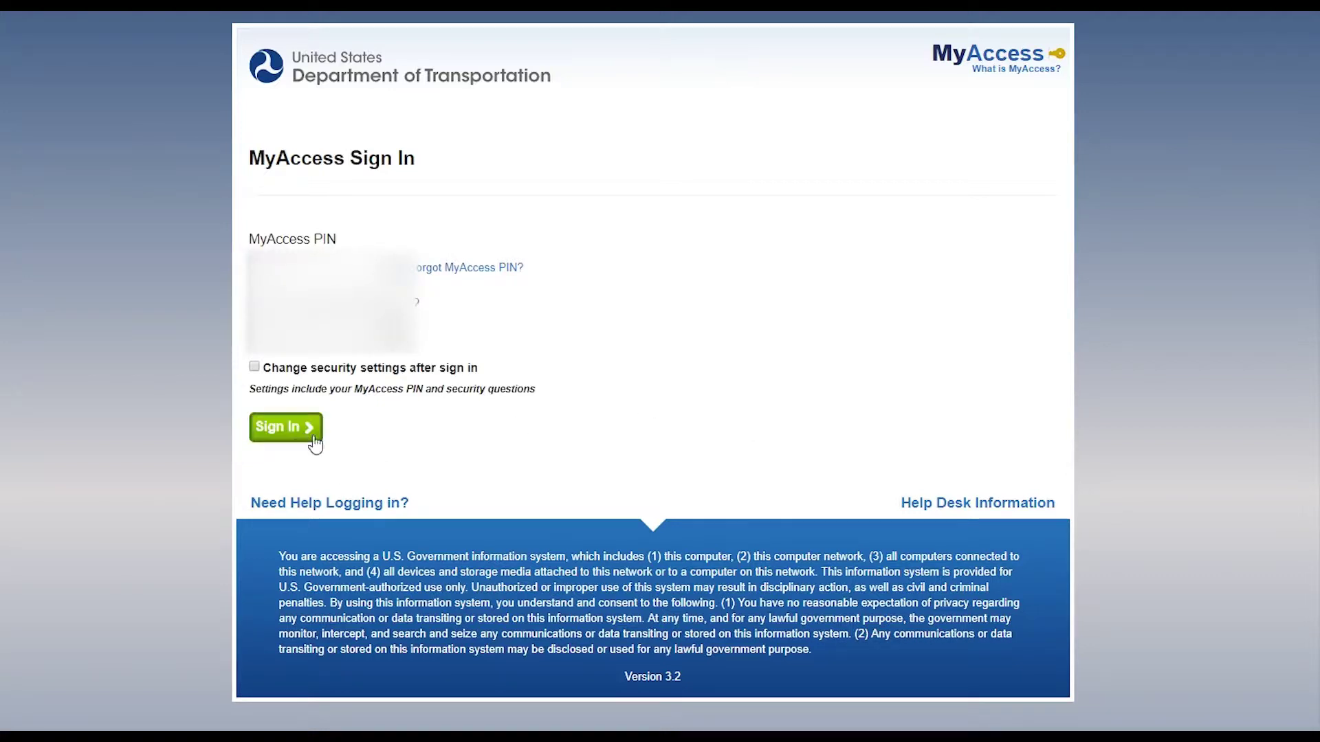
left_click(296, 433)
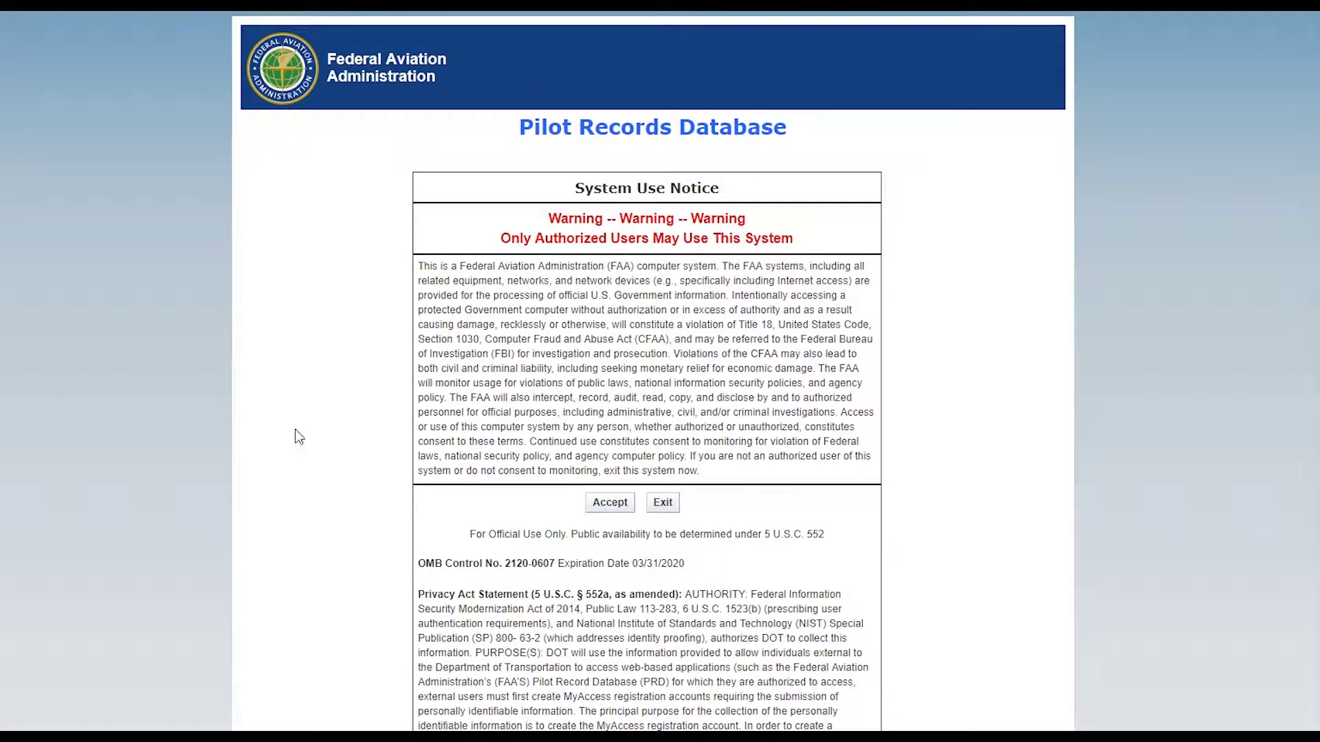
Step: Accept the System Use Notice and enter PRD as Authorized Responsible Person for the test air carrier
left_click(611, 505)
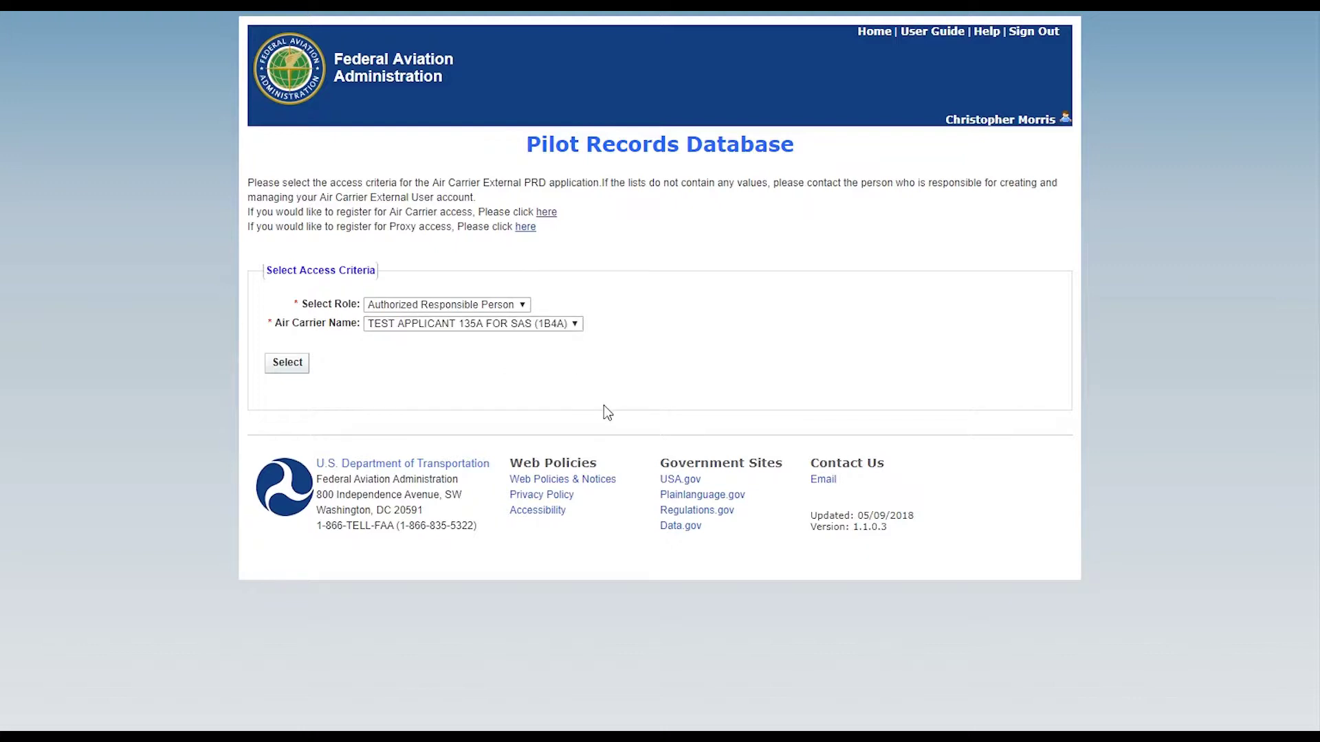
left_click(289, 365)
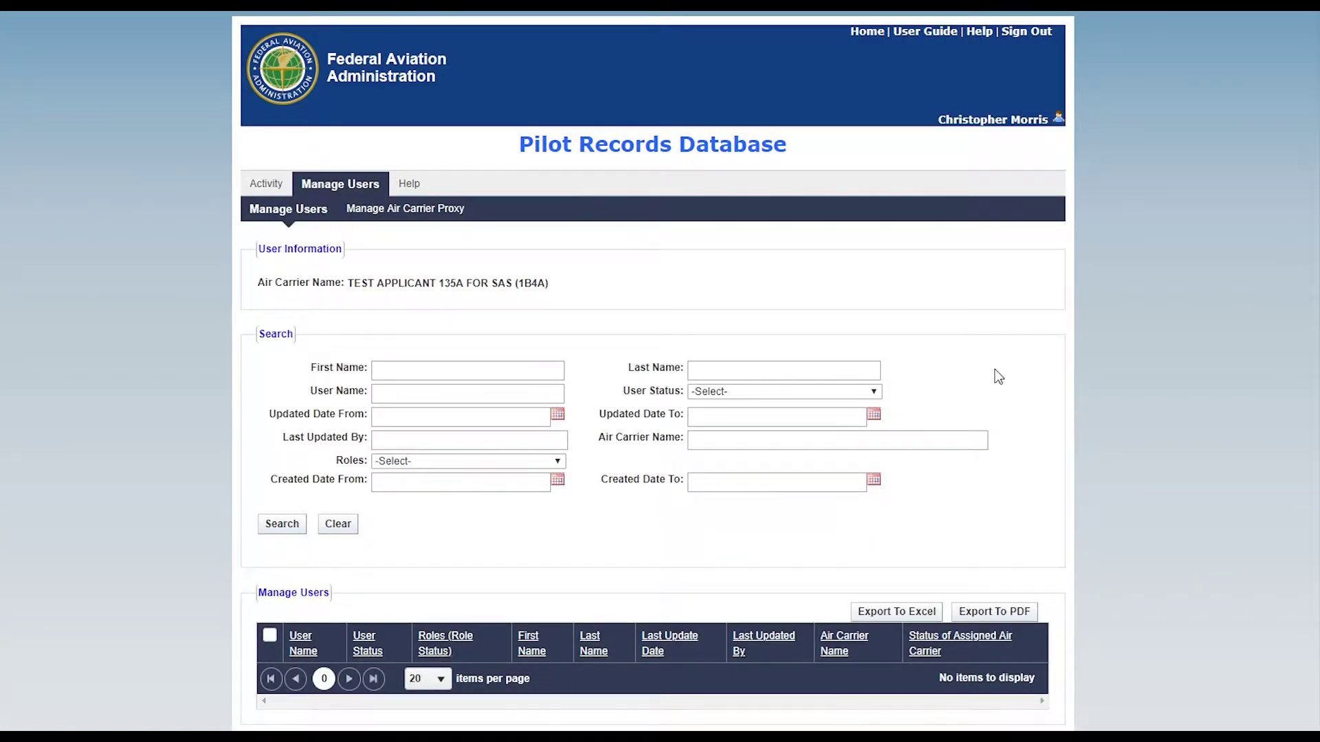
Step: Scroll down to the Pending Approvals grid listing two Authorized Consumer requests
scroll(1002, 378, "down", 2)
scroll(1002, 379, "down", 2)
scroll(1002, 379, "down", 1)
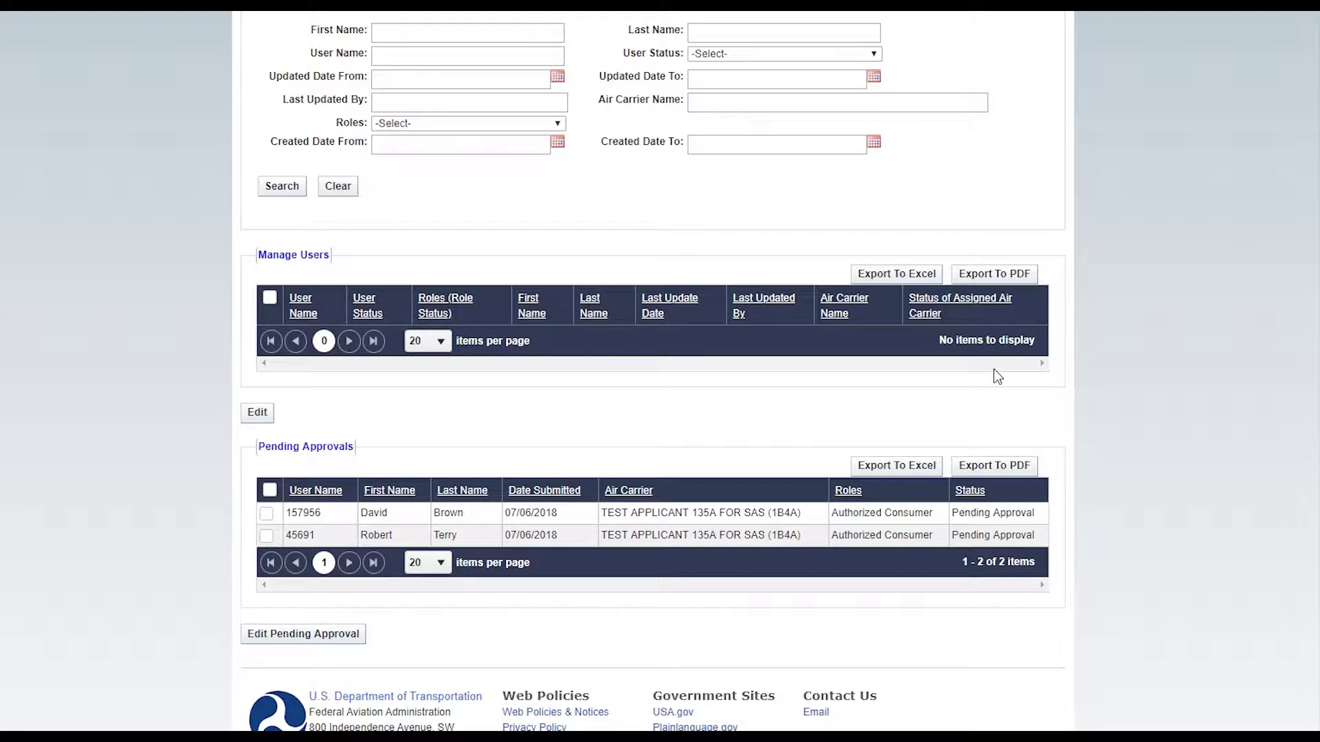
mouse_move(651, 513)
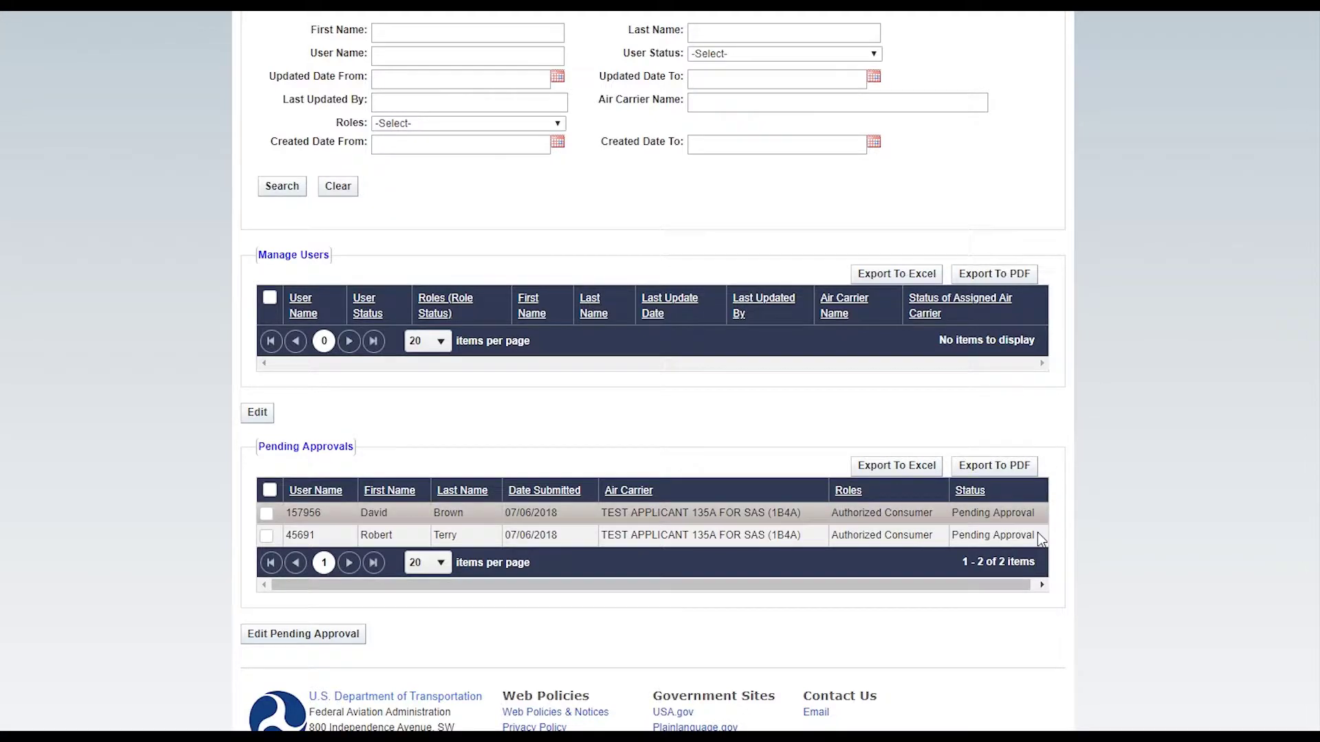
left_click(266, 515)
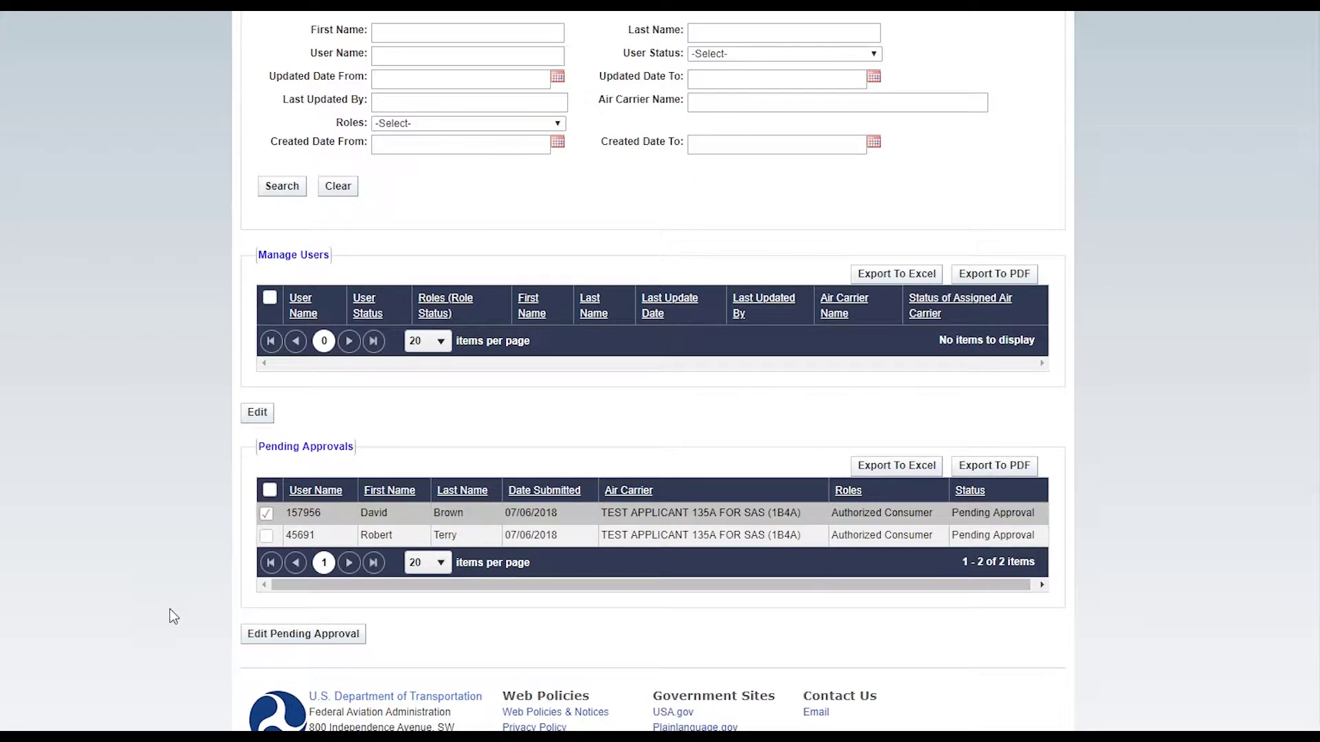
left_click(311, 635)
scroll(308, 638, "down", 5)
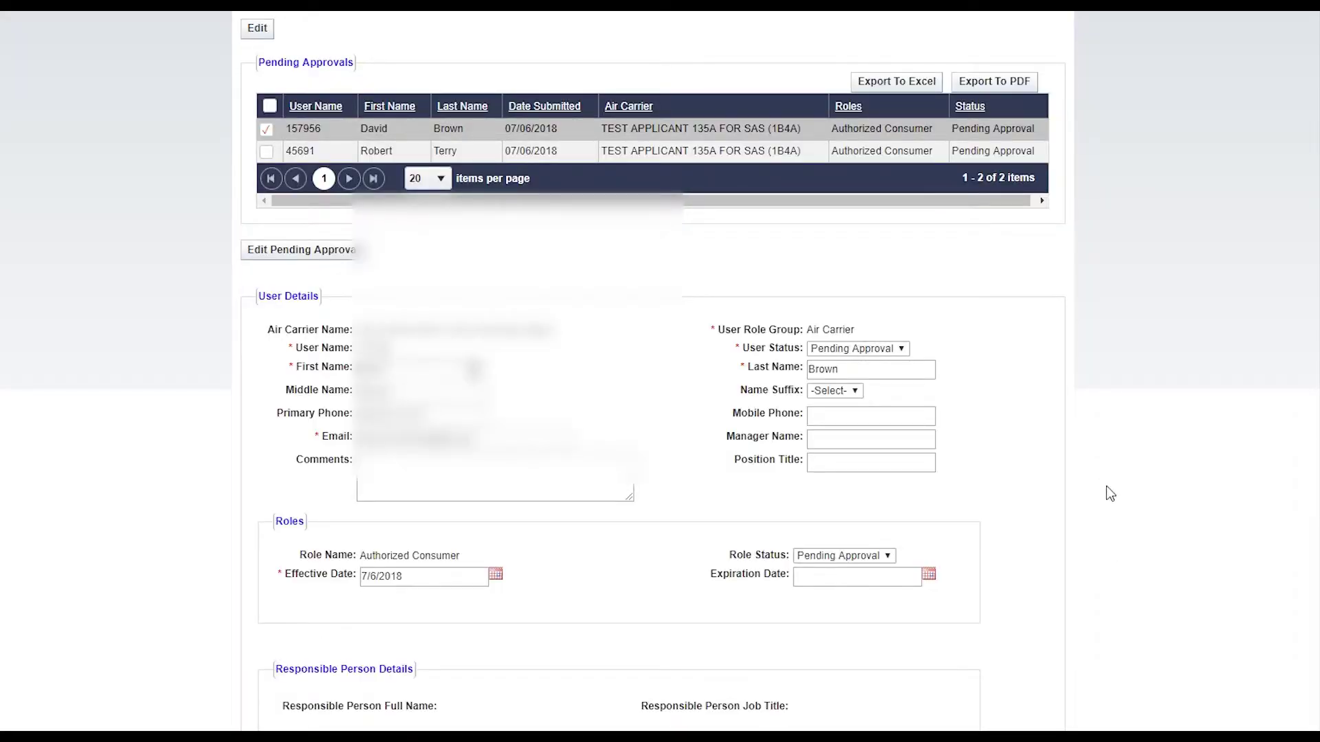
scroll(1093, 480, "down", 3)
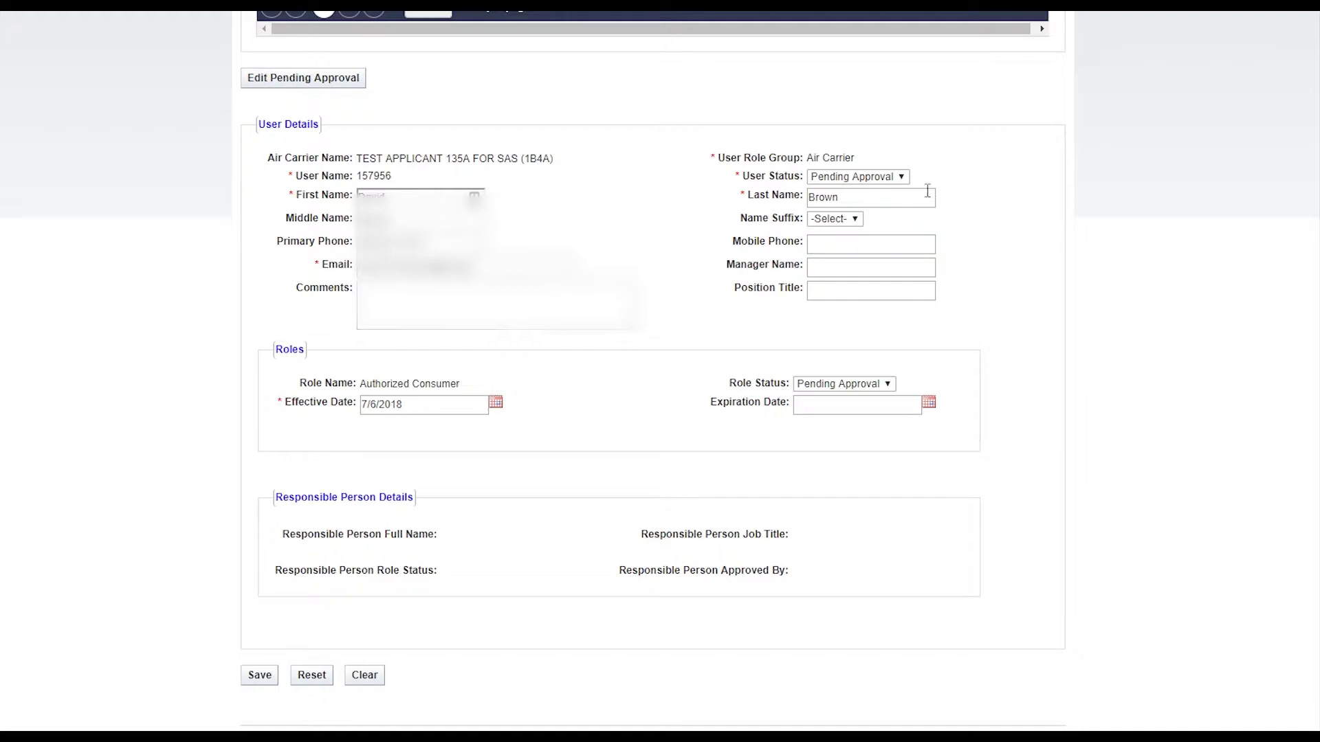
left_click(876, 210)
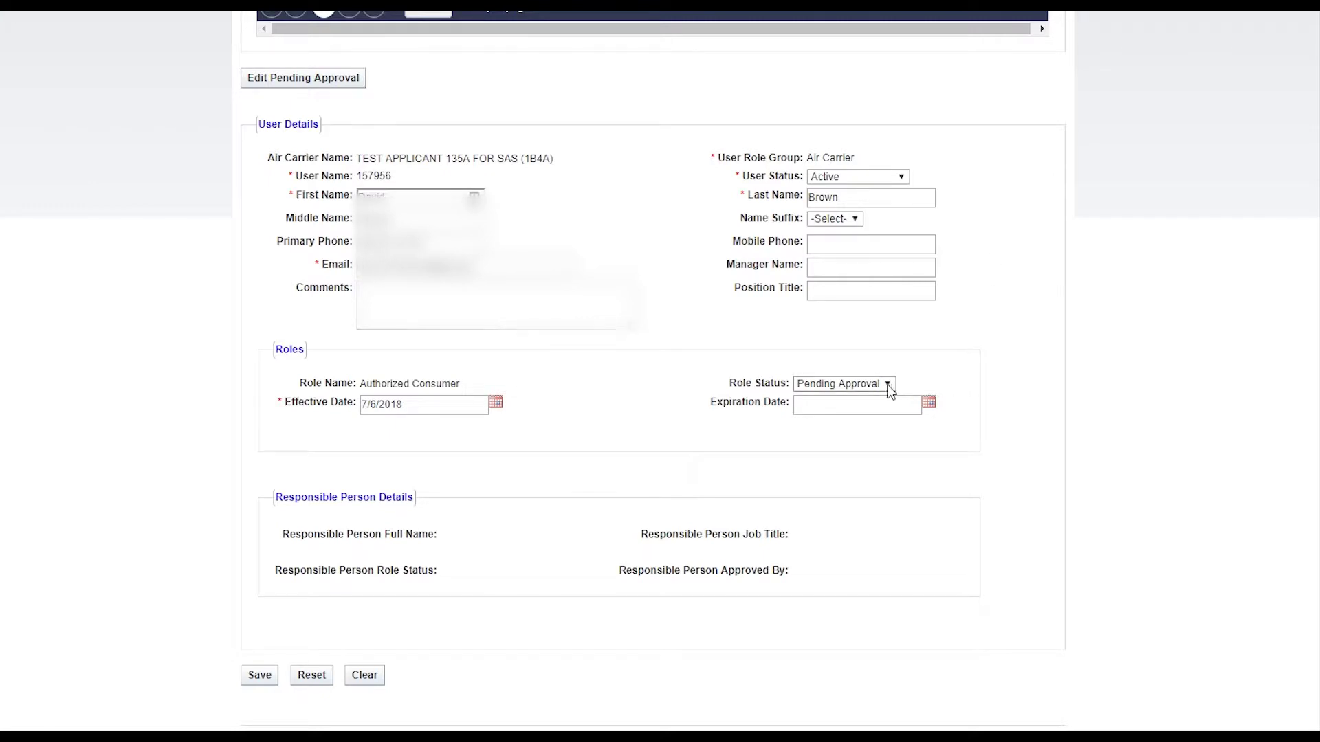
left_click(861, 421)
Step: Set the role's Effective Date to 07/10/2018, save, and dismiss the update confirmation
scroll(627, 509, "up", 1)
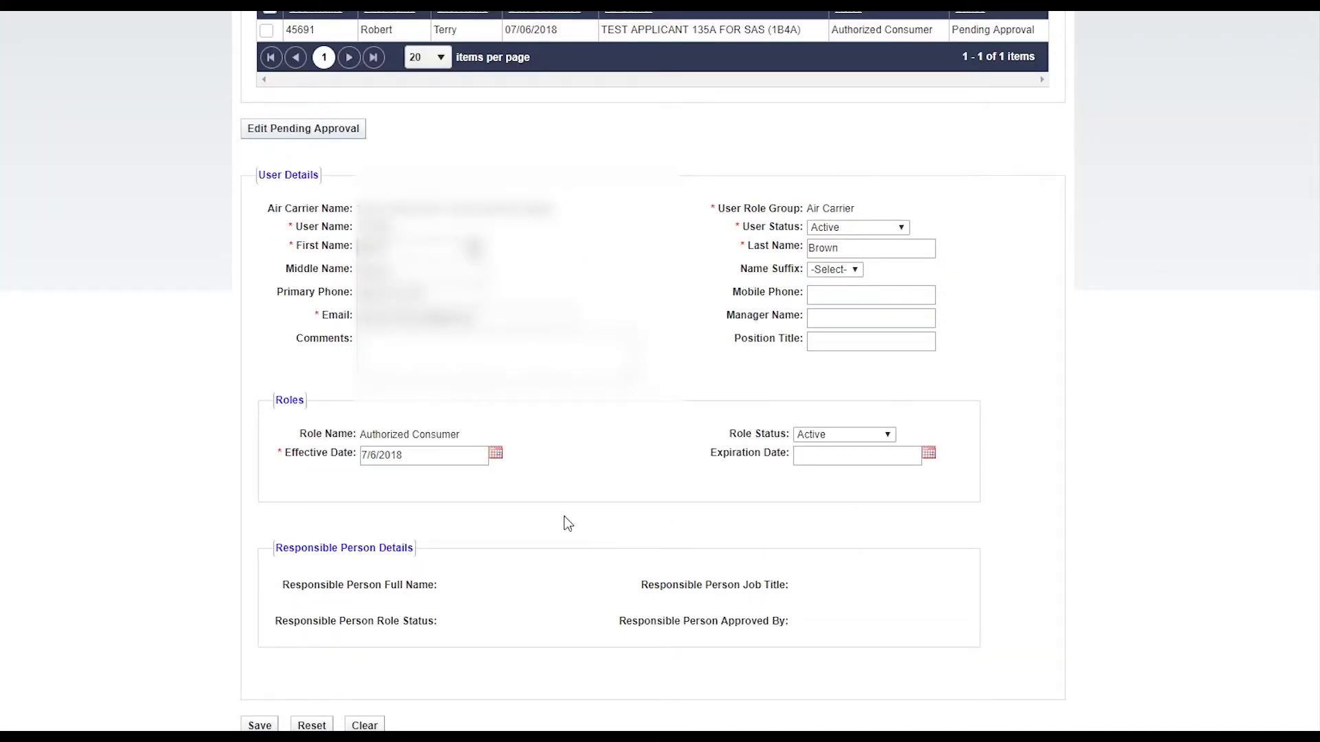
left_click(496, 454)
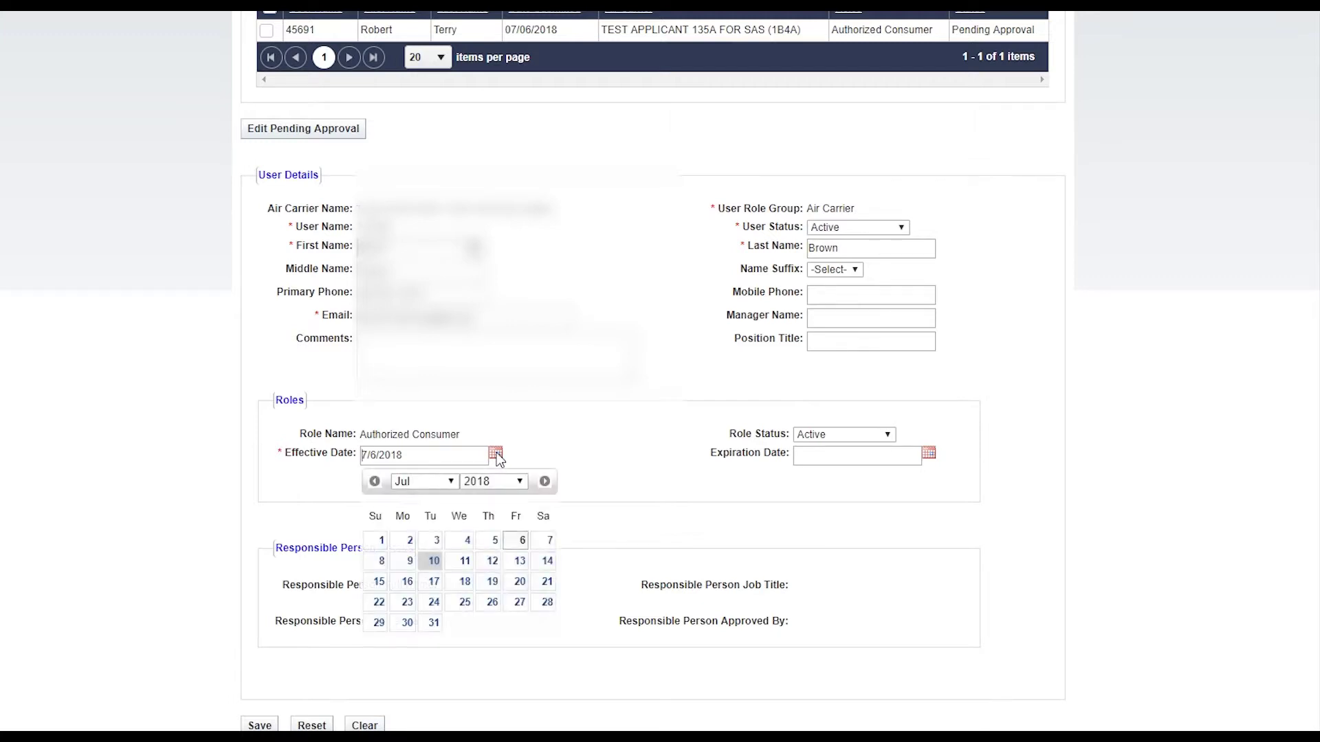
left_click(434, 562)
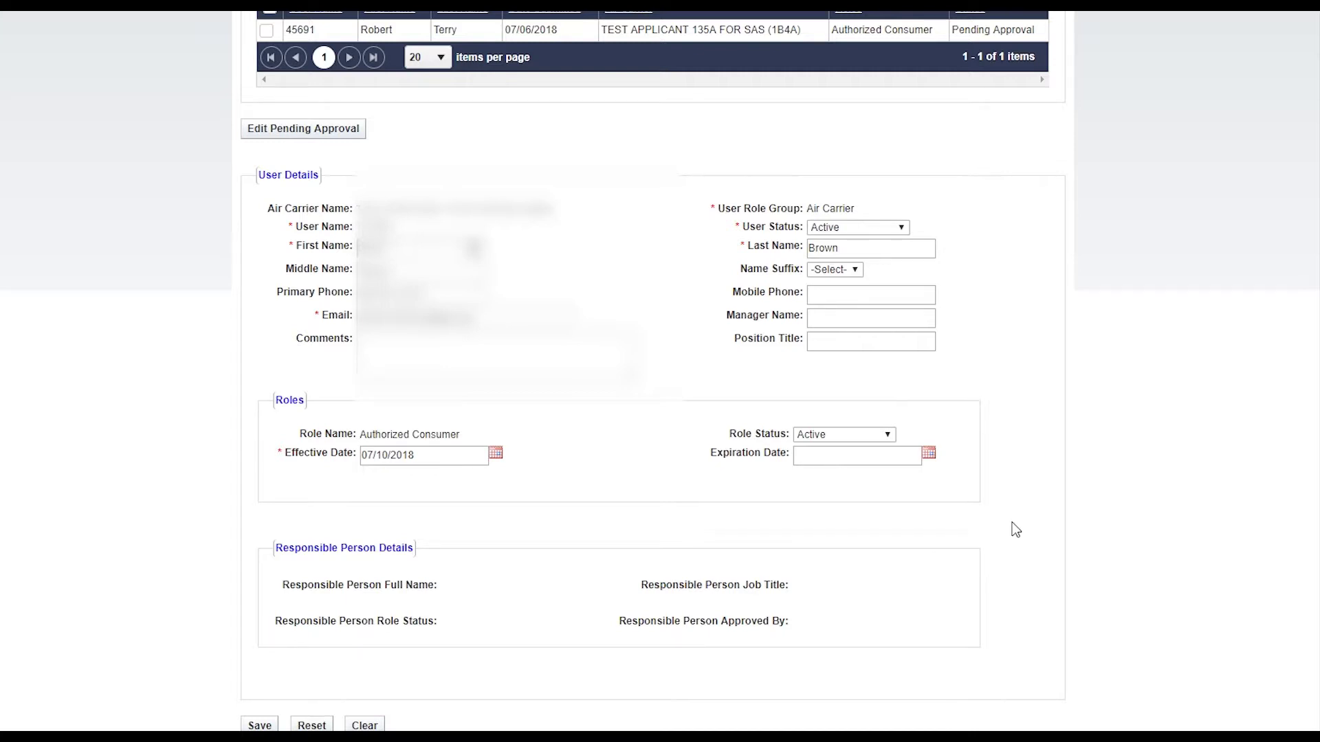
scroll(1015, 528, "down", 1)
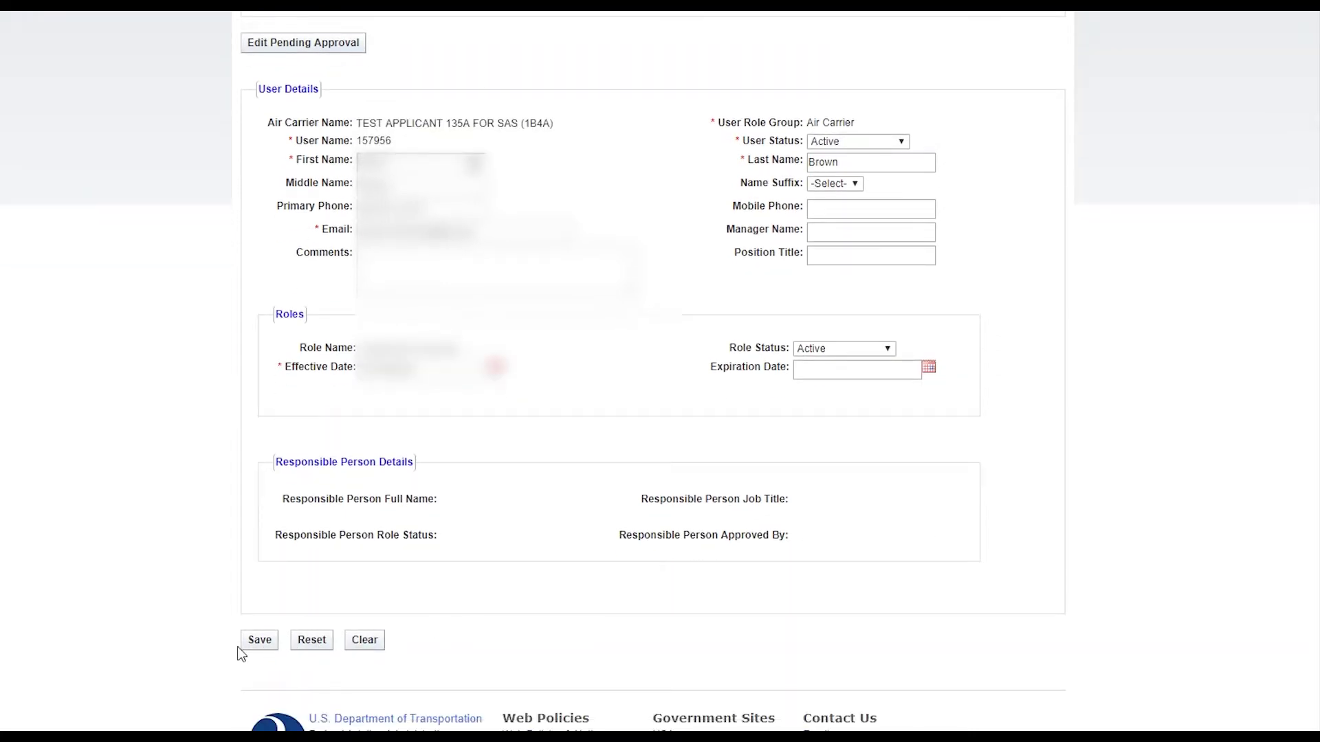
left_click(256, 646)
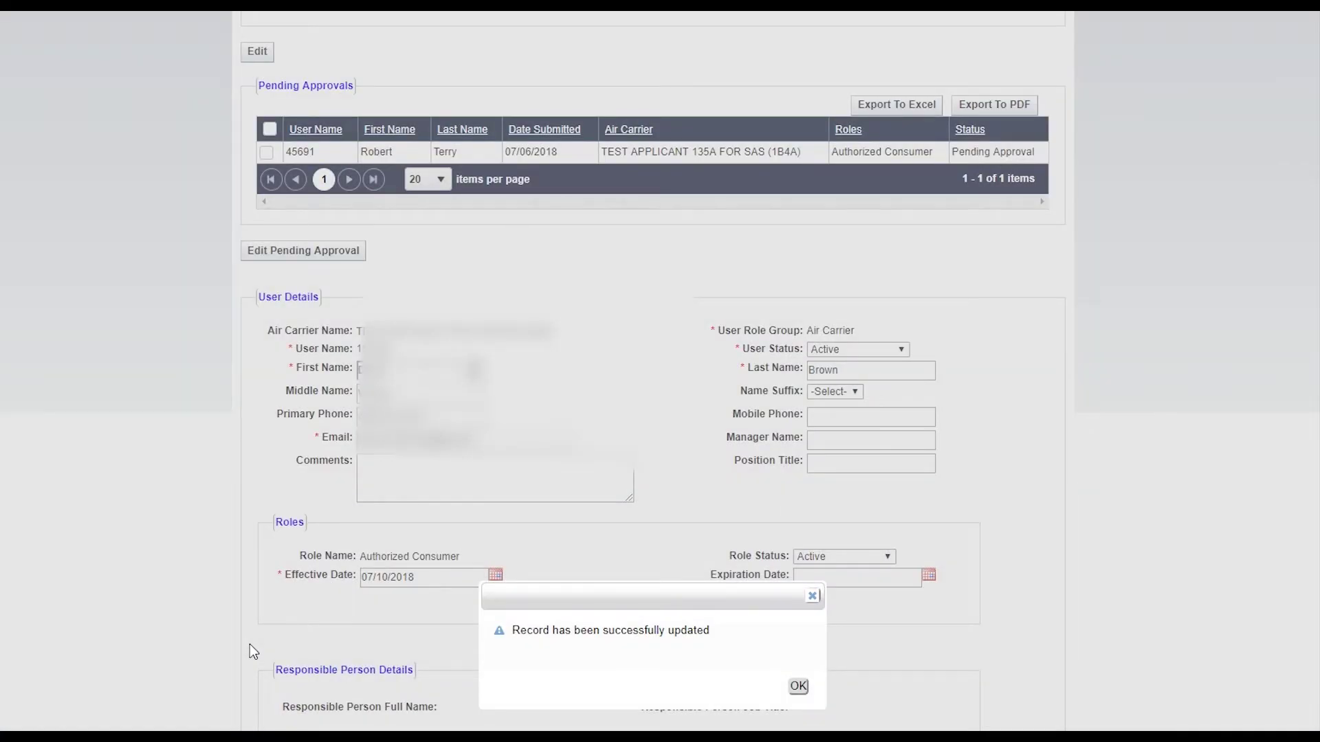
left_click(798, 685)
scroll(1016, 499, "up", 7)
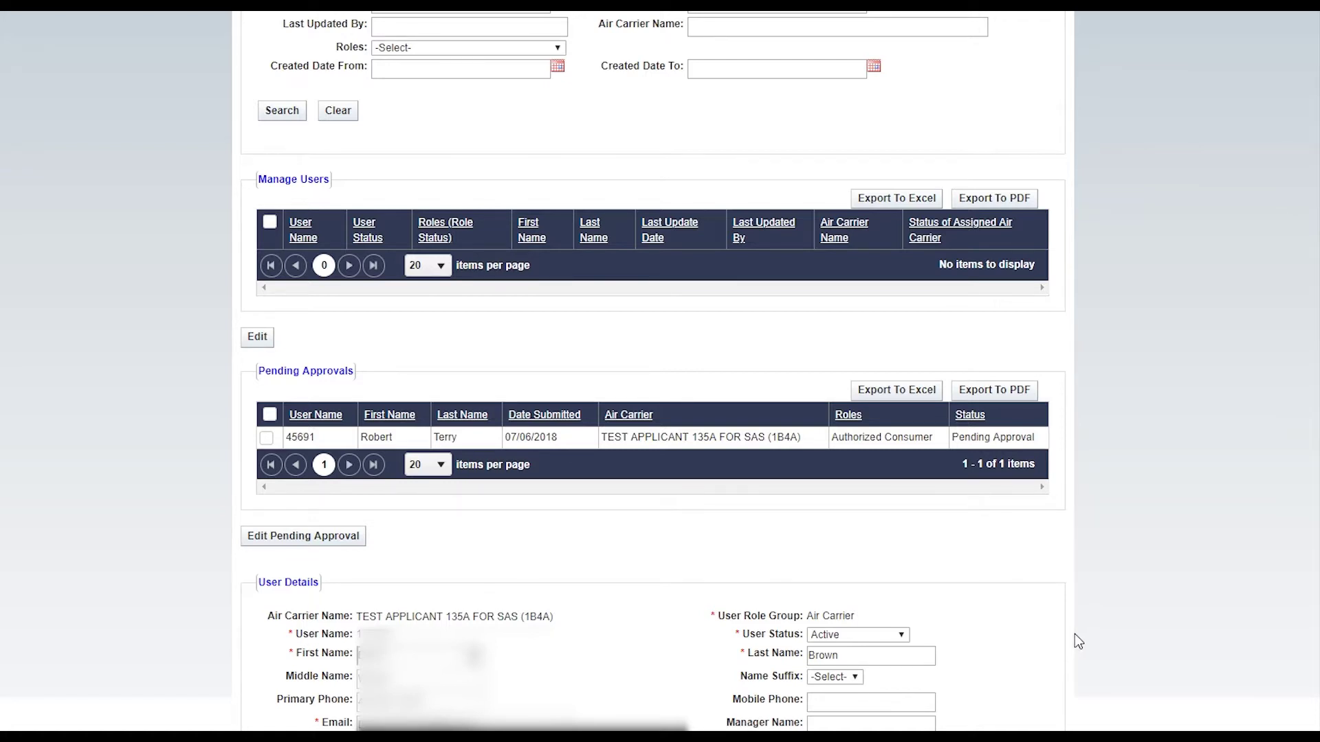
left_click(267, 437)
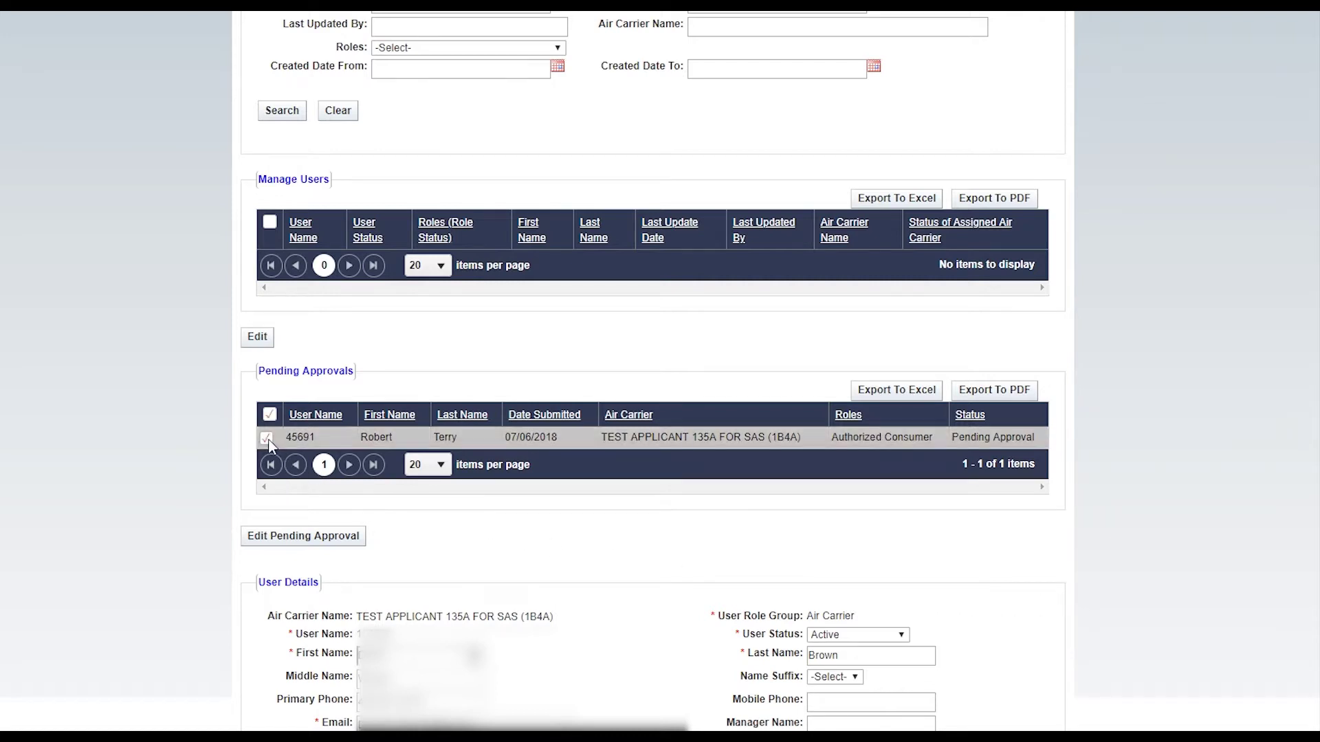
left_click(302, 537)
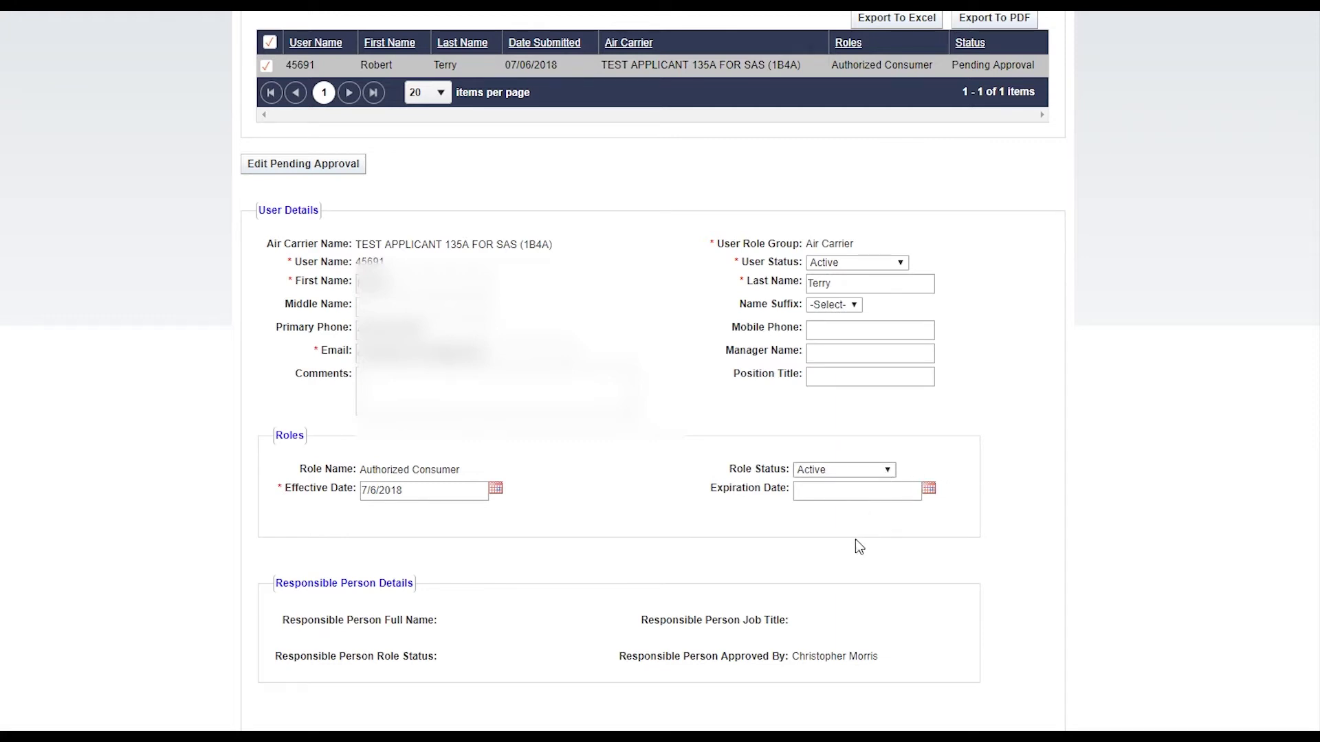
Step: Set the role to Rejected with effective and expiration dates of 07/10/2018
left_click(849, 565)
left_click(499, 493)
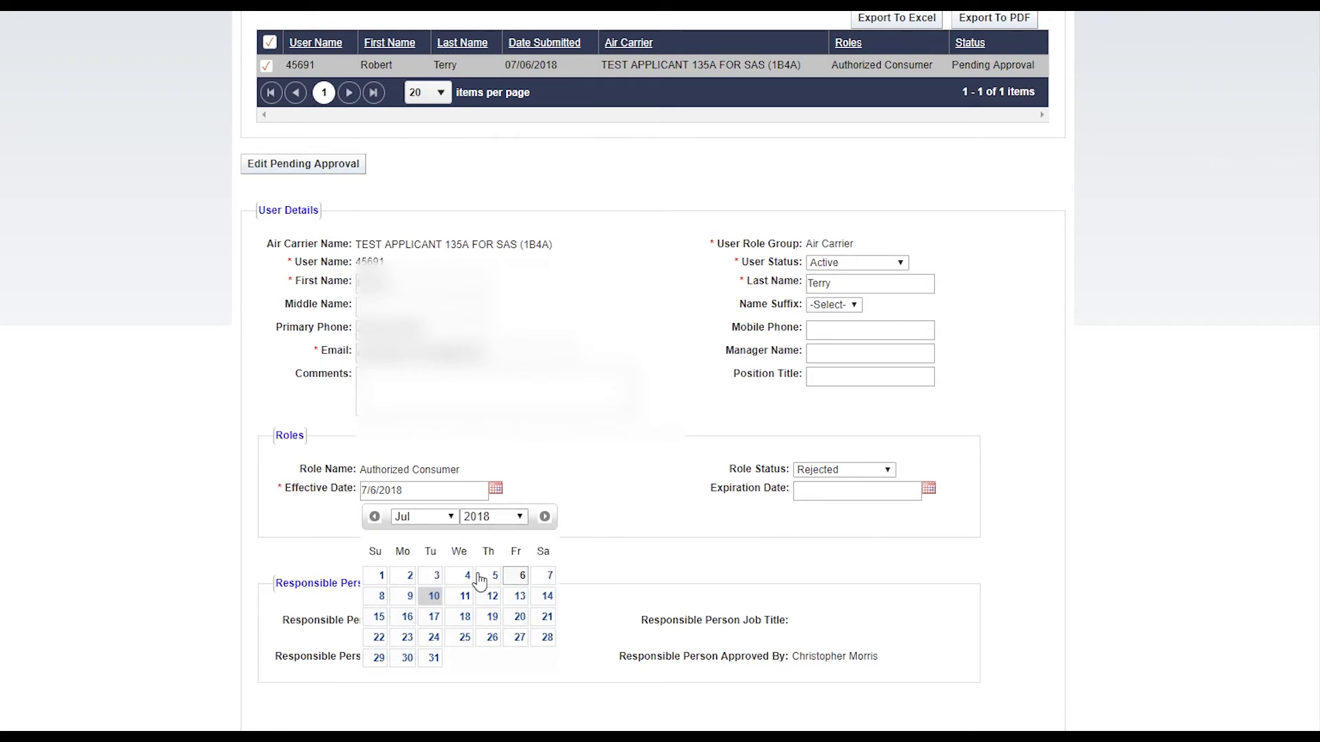
left_click(440, 598)
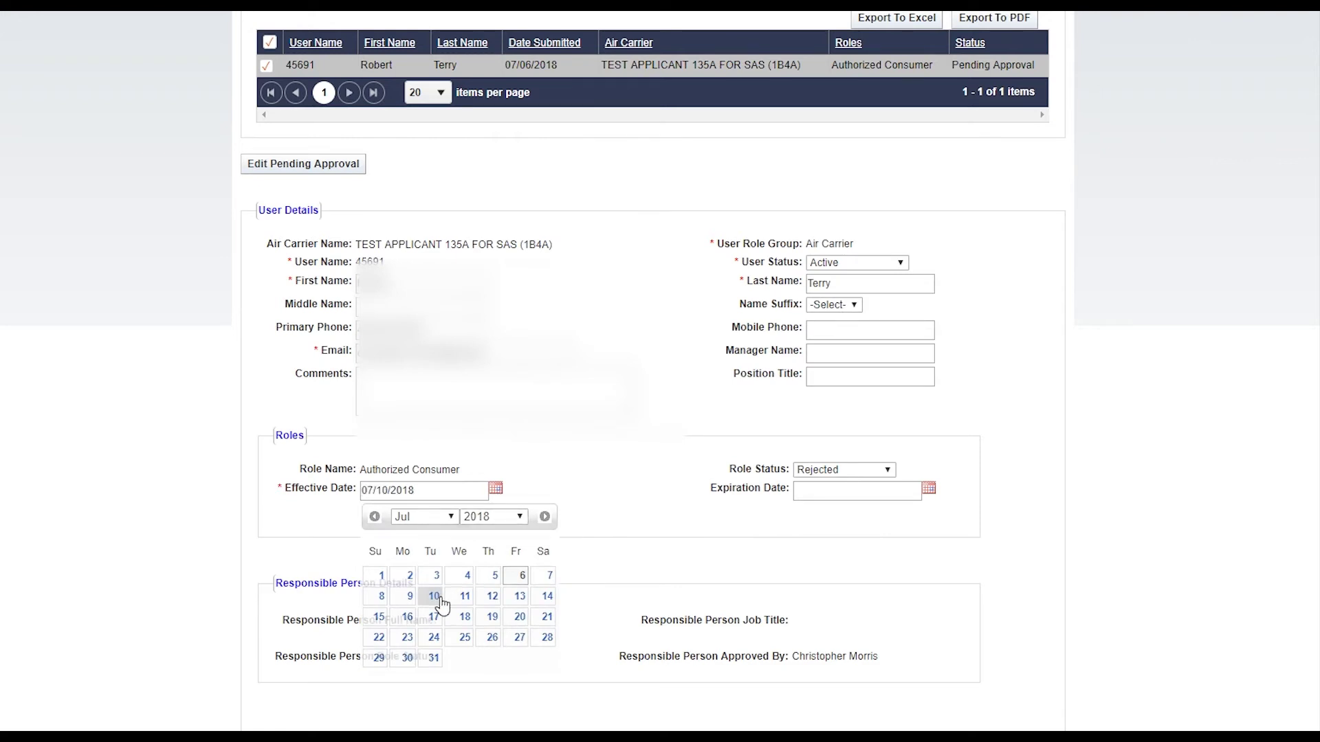
left_click(929, 488)
left_click(866, 596)
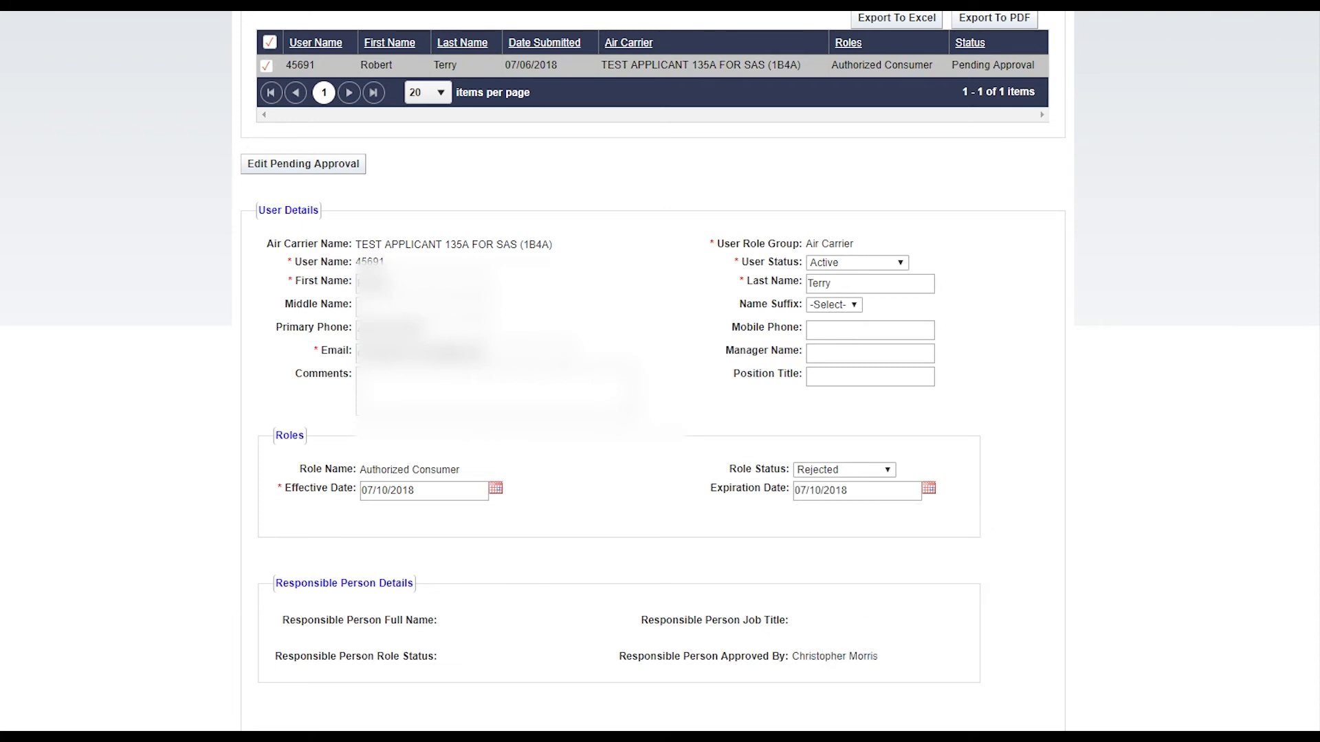
Step: Save the rejection, dismiss the success message, and return to the top of Manage Users
left_click(529, 723)
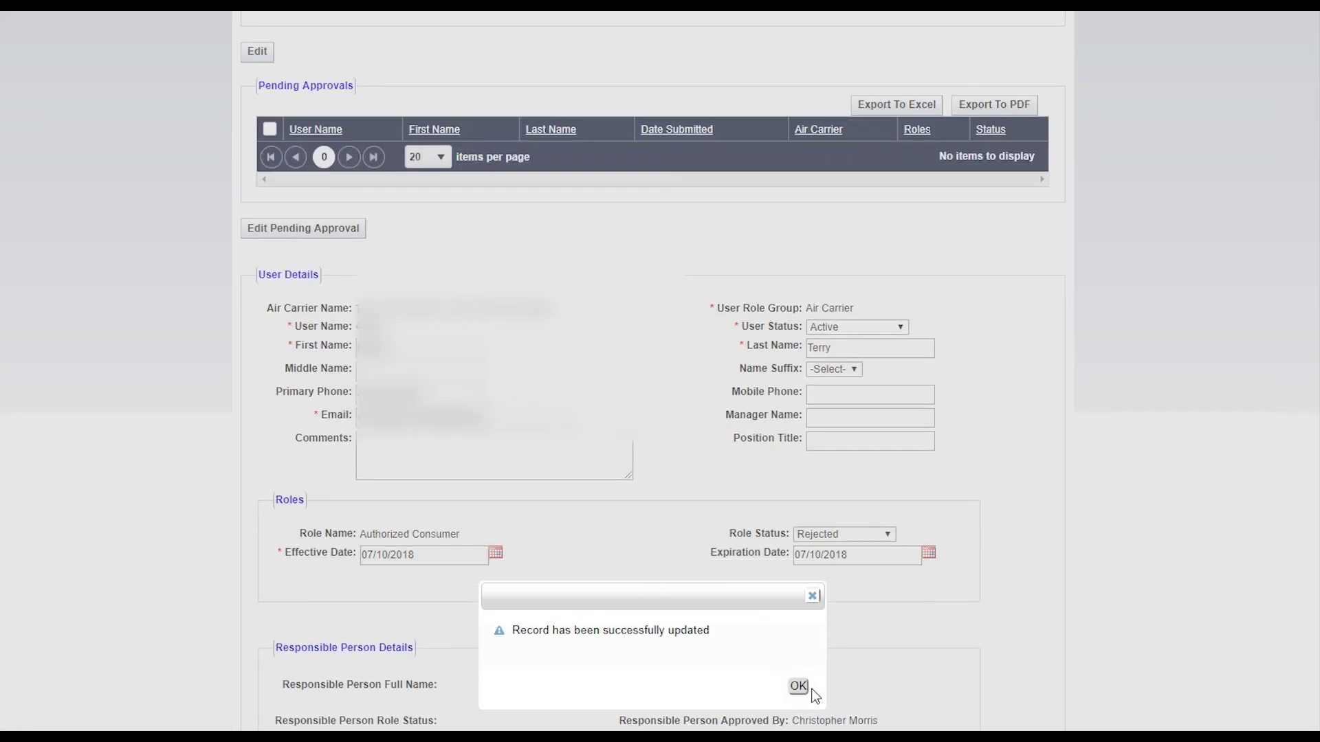
left_click(799, 687)
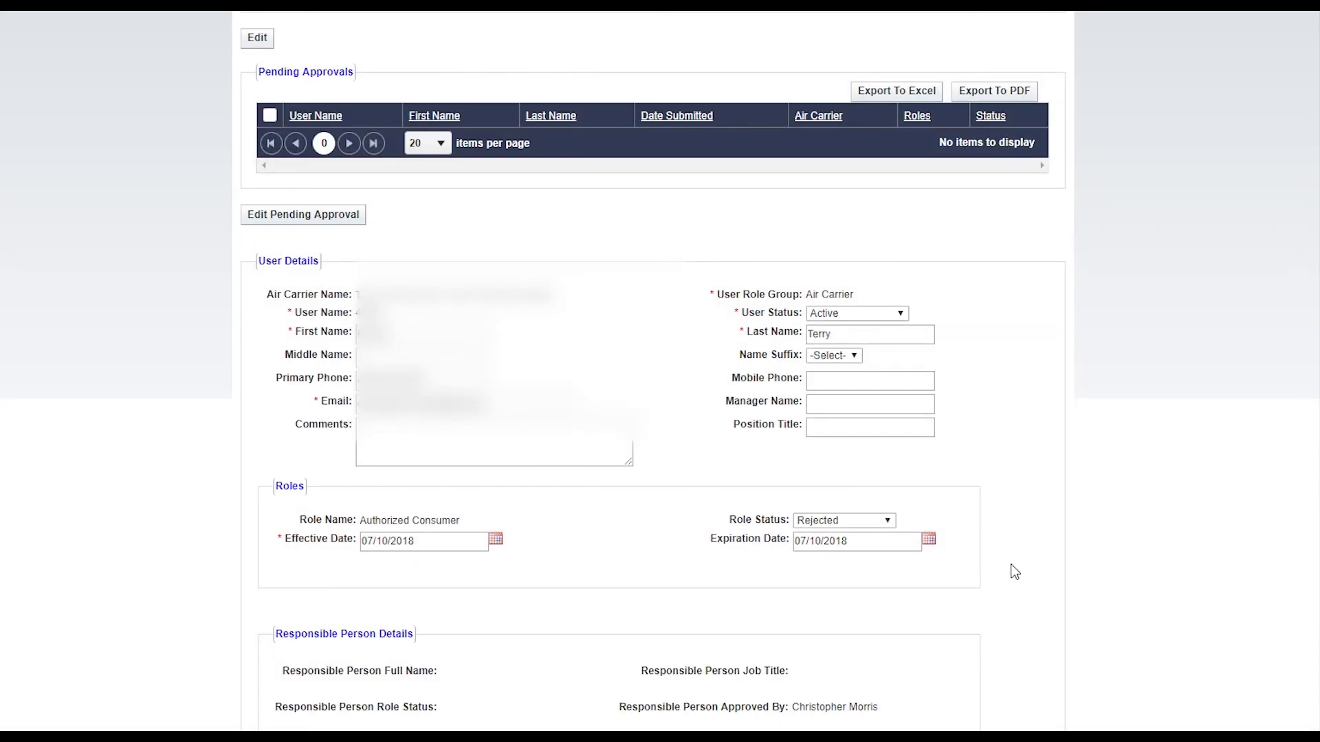
scroll(1015, 573, "up", 5)
scroll(1014, 572, "up", 5)
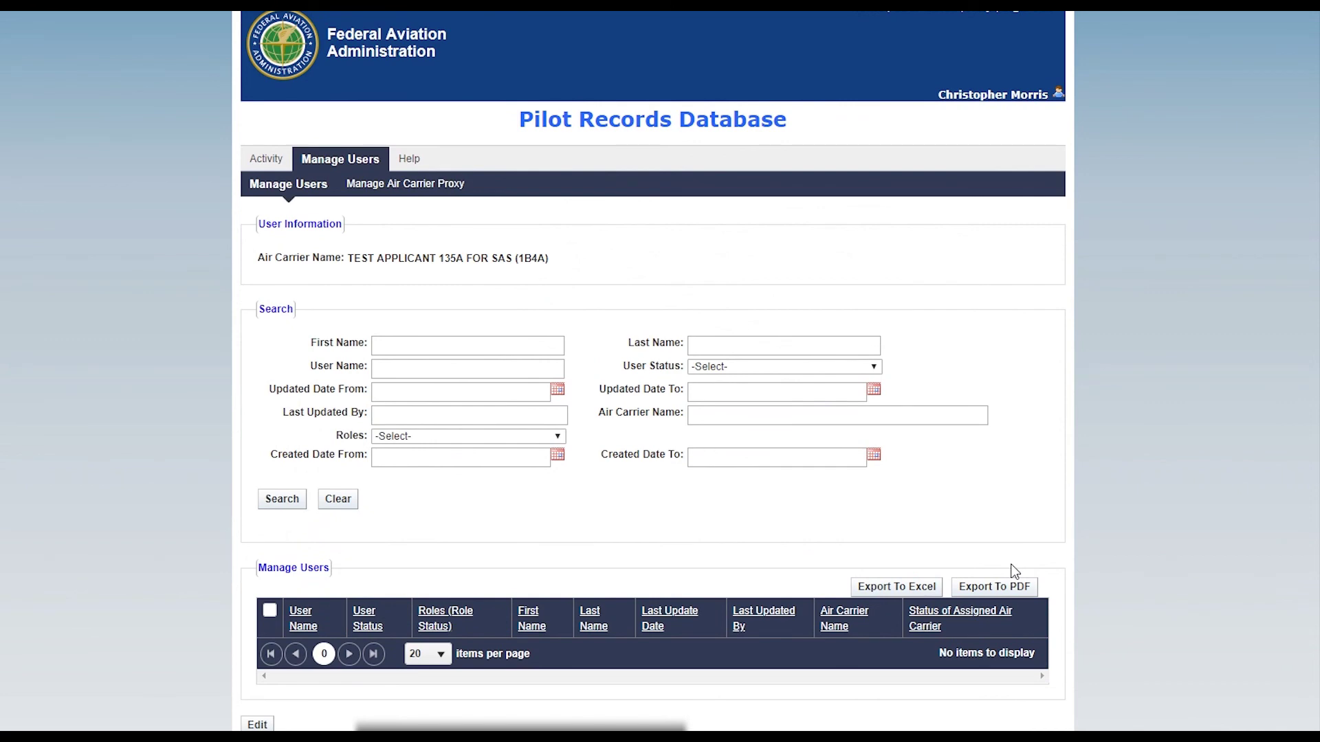